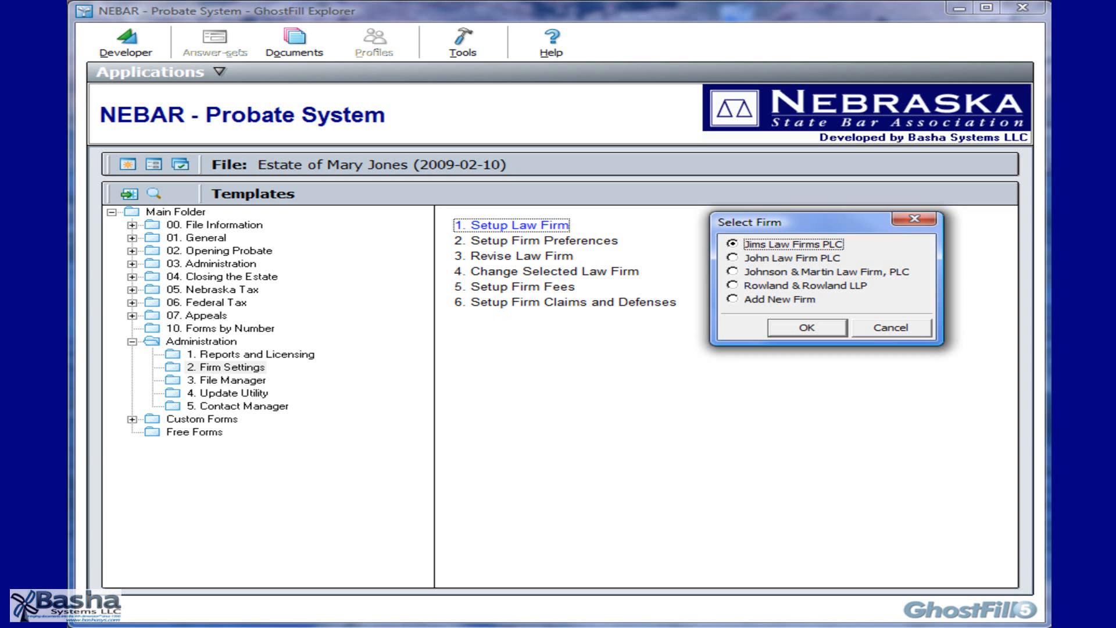
- Add a new firm named 'Spana Associates, PLC' and open its Firm Details
click(732, 299)
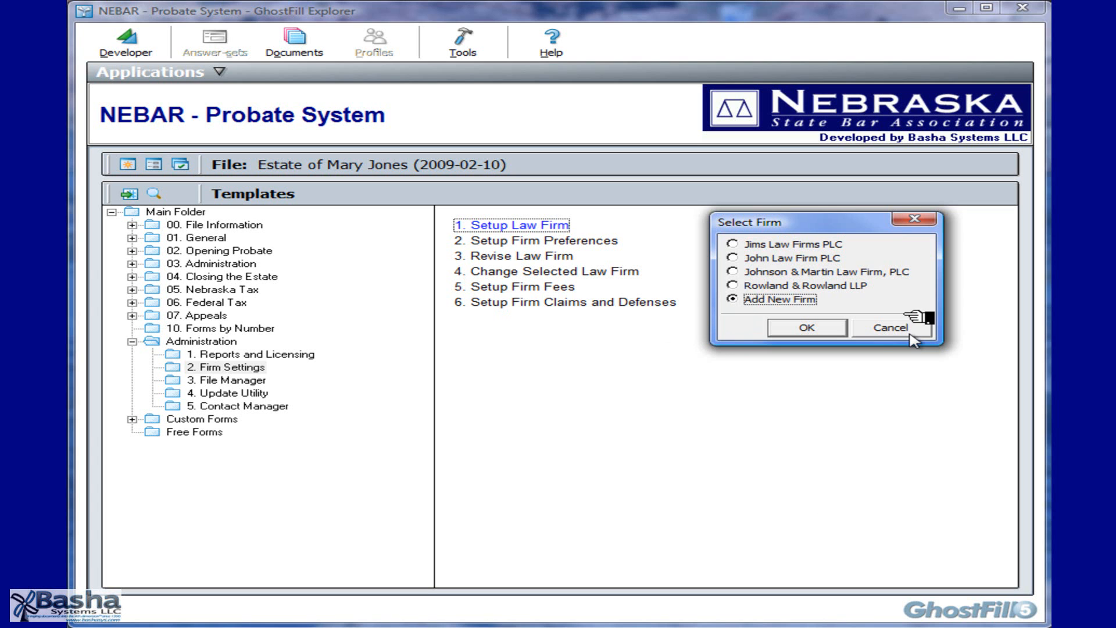
click(841, 330)
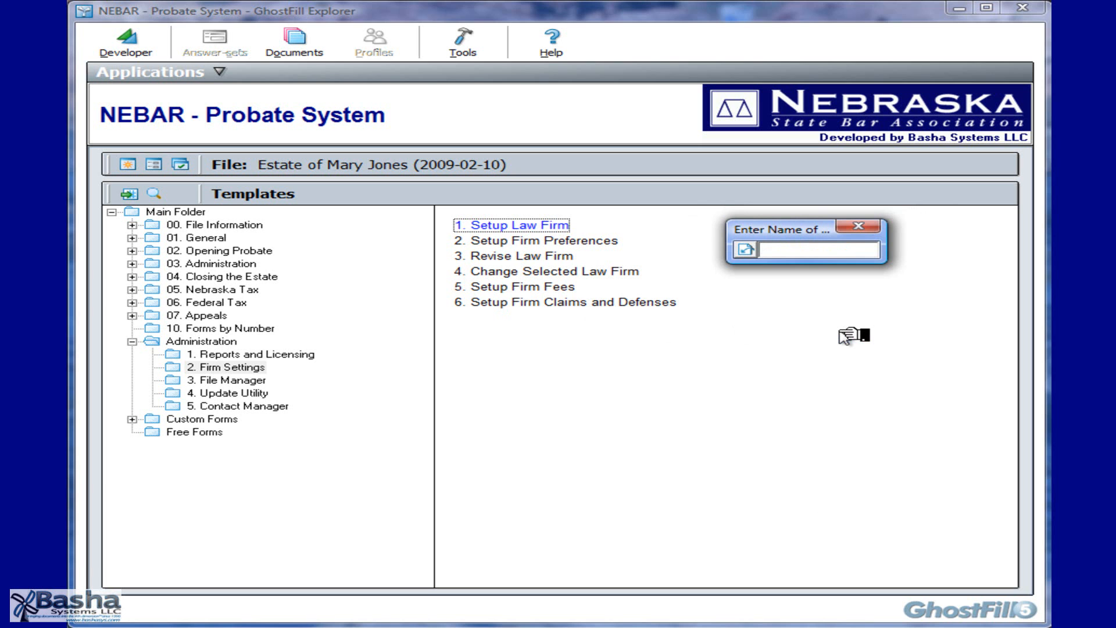
text(Spana Associates, PLC)
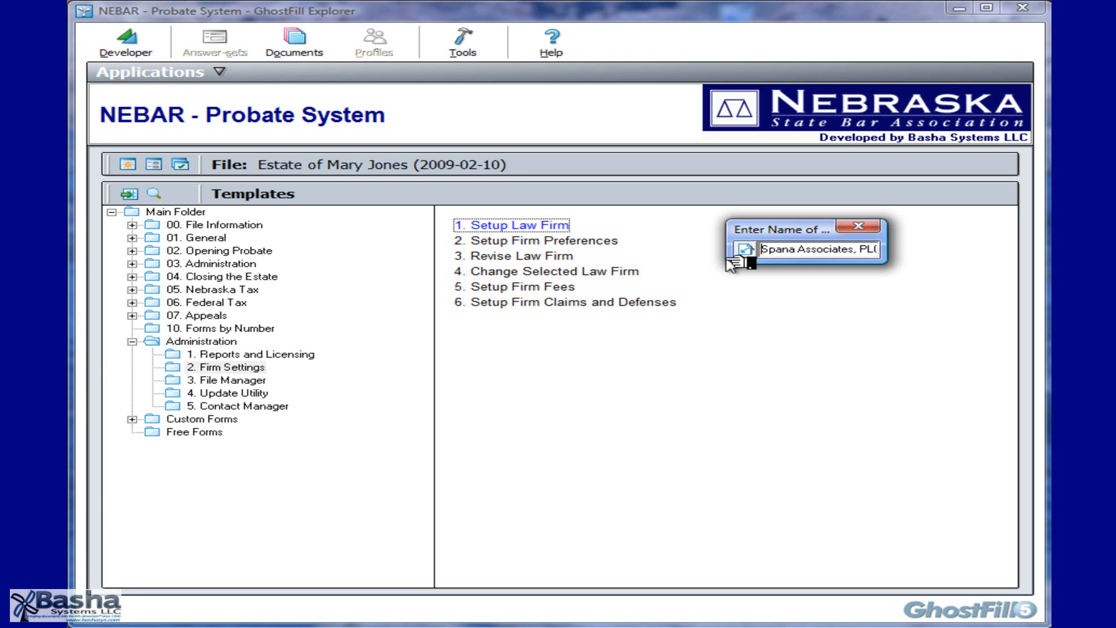
key(Return)
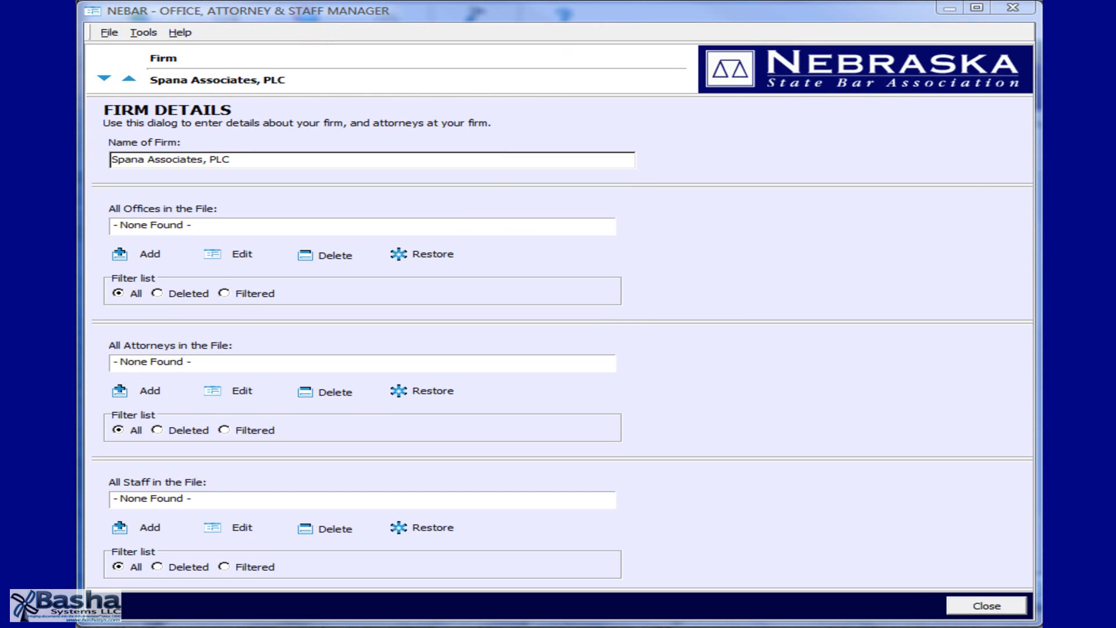
- Start a new office entry from the Spana Associates, PLC firm details
click(469, 161)
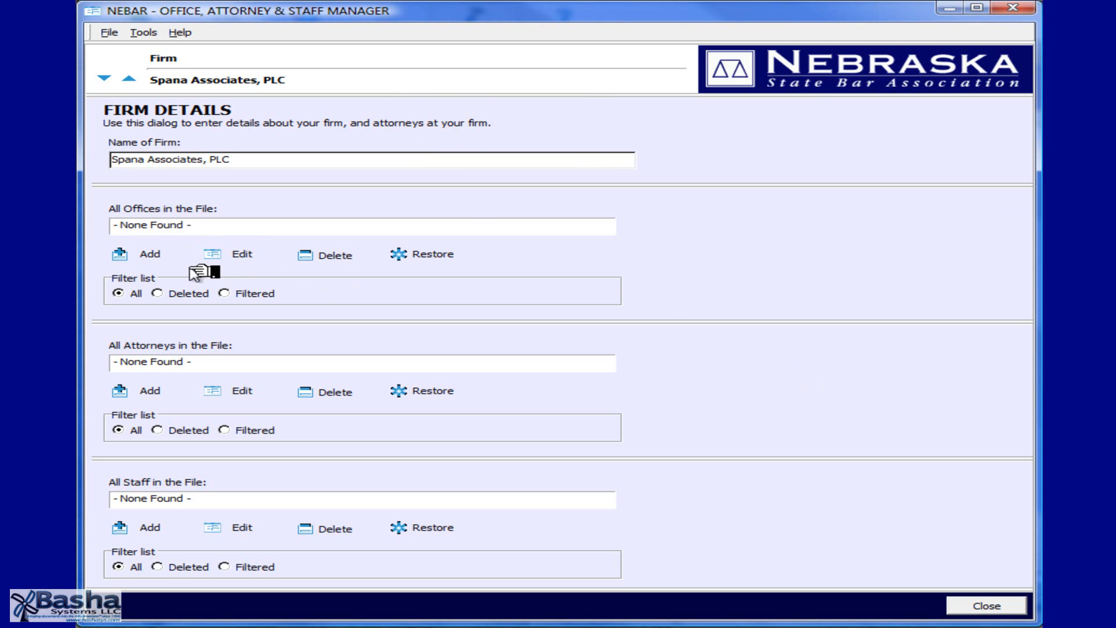
key(Tab)
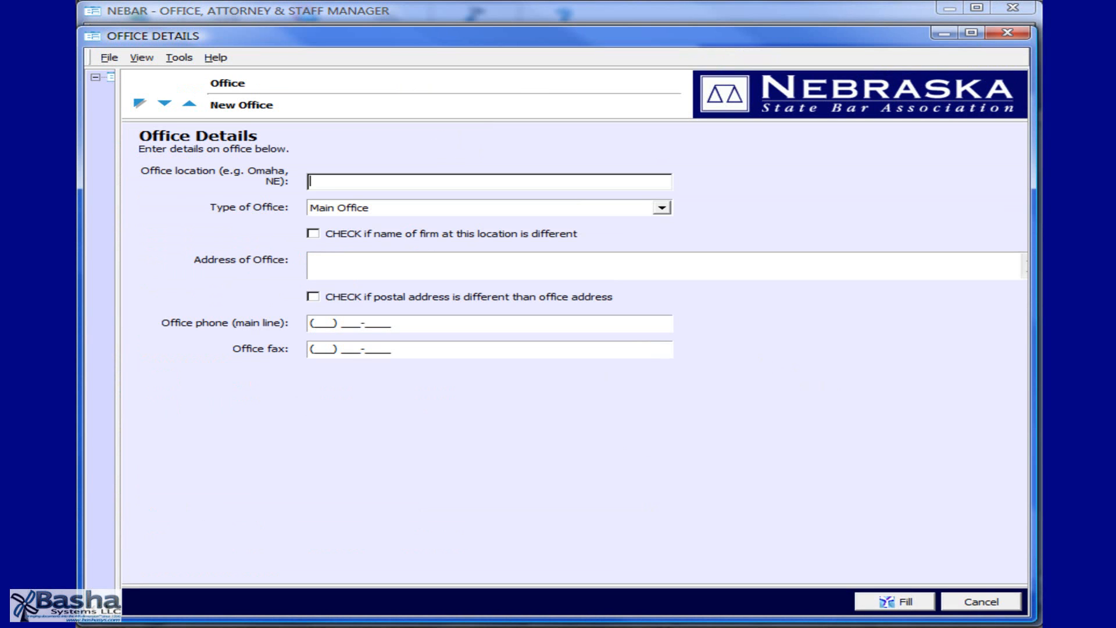
- Save the Omaha, NE main office with its phone and fax numbers
text(Omaha, NE)
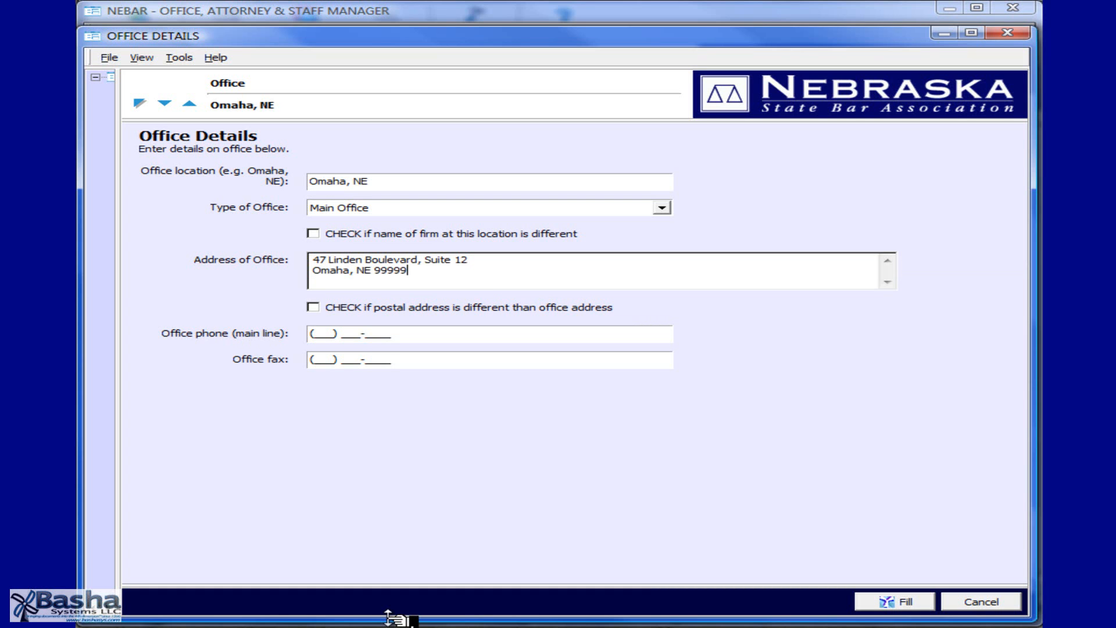
key(Tab)
key(Tab)
text(4028888888)
key(Tab)
text(4029999999)
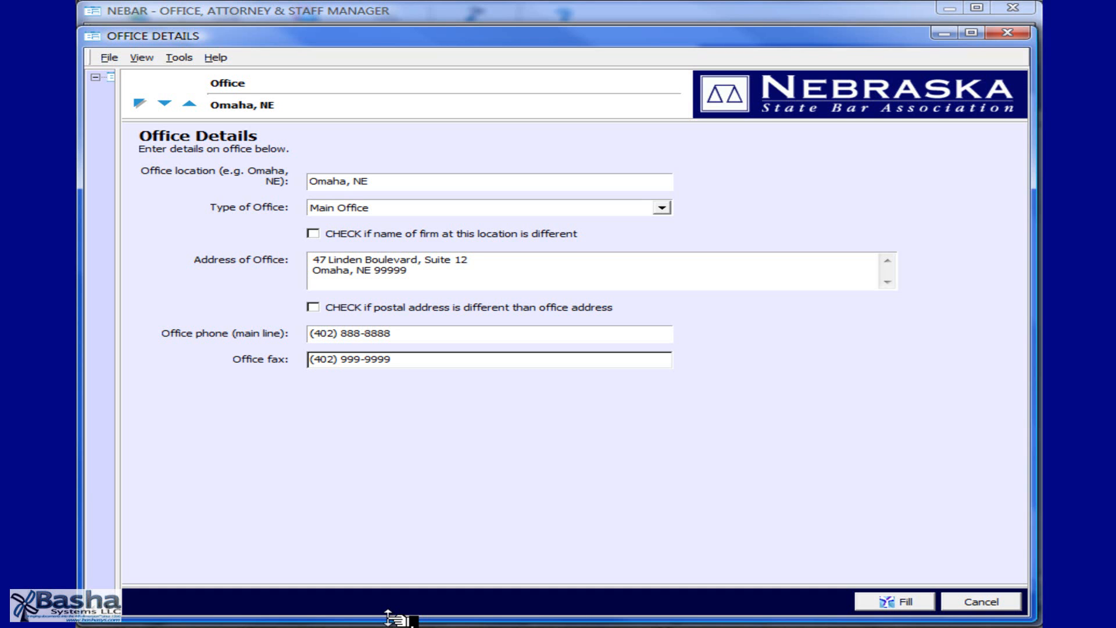
key(Return)
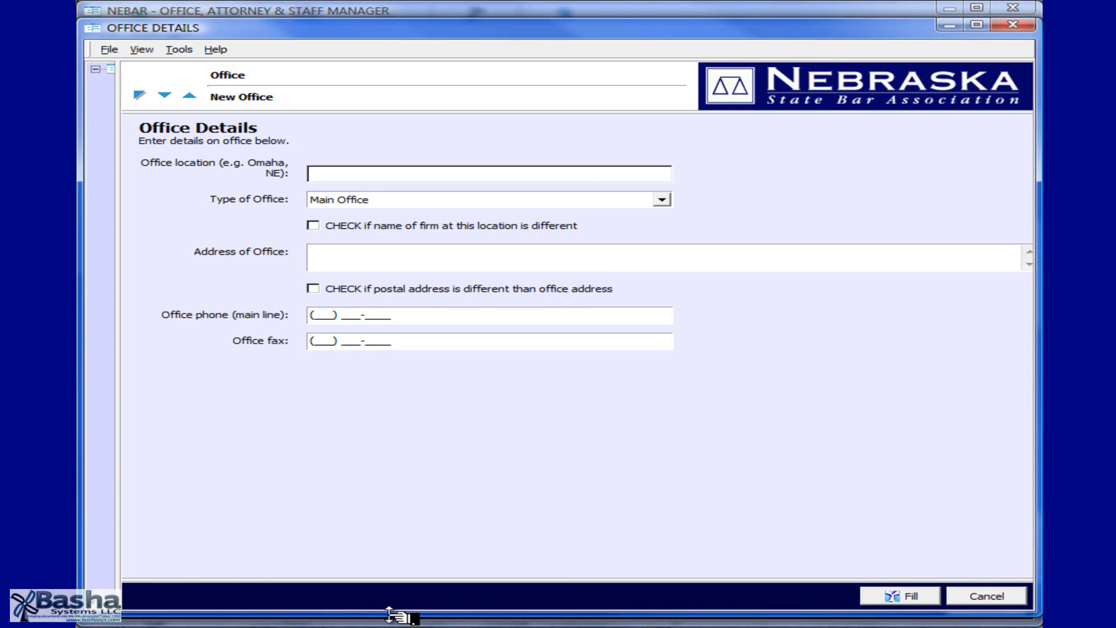
- Save Lincoln, NE as a Branch Office of the firm
text(Lincoln, NE)
key(Tab)
key(alt+Down)
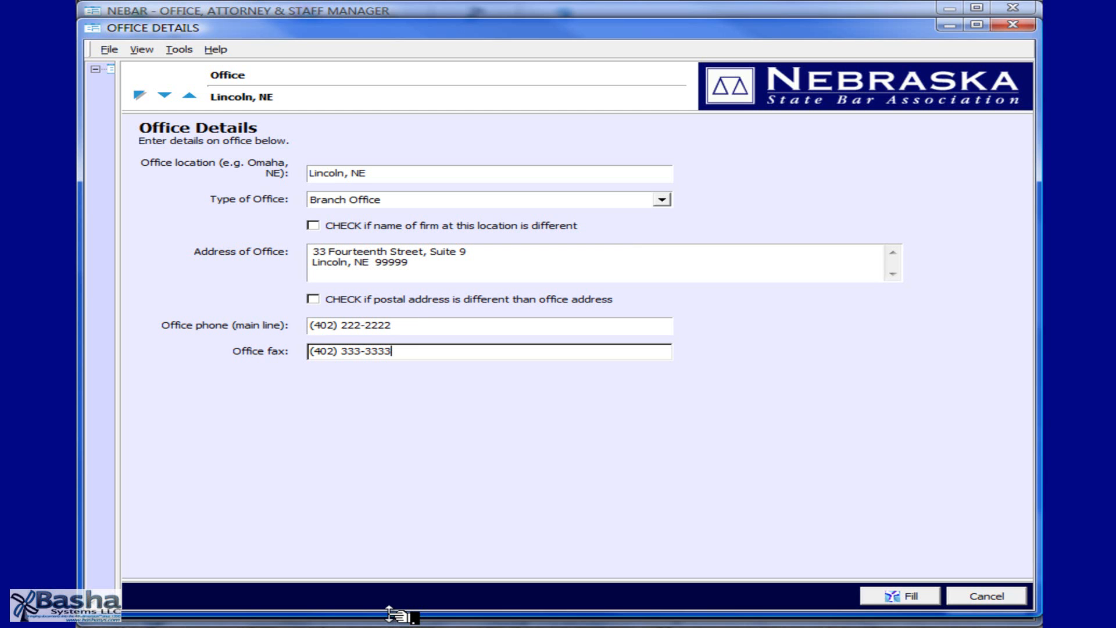
key(Return)
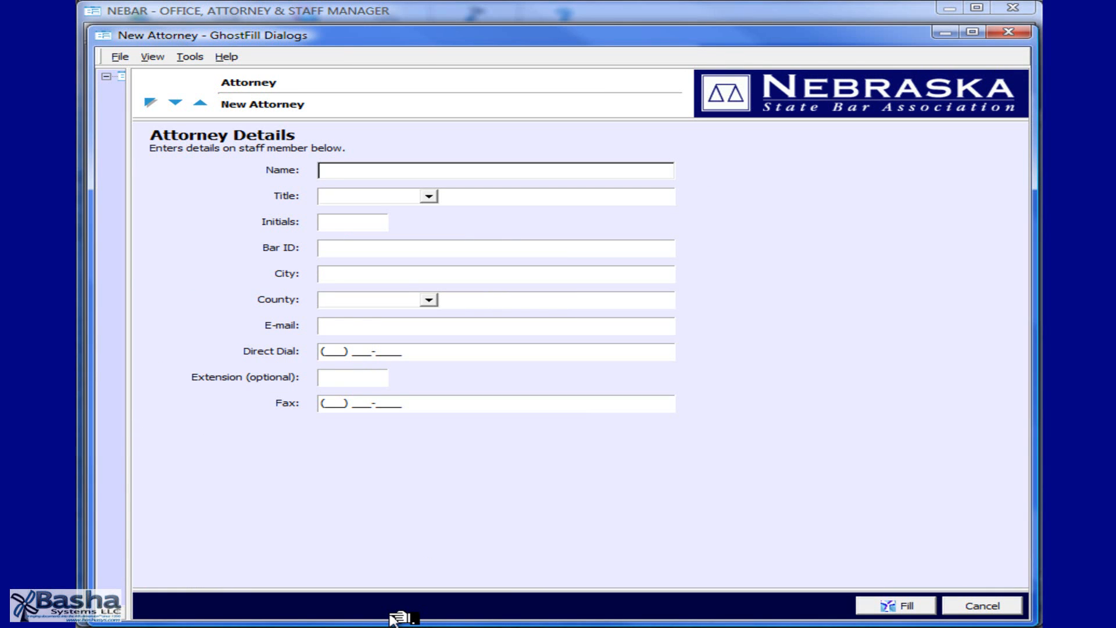
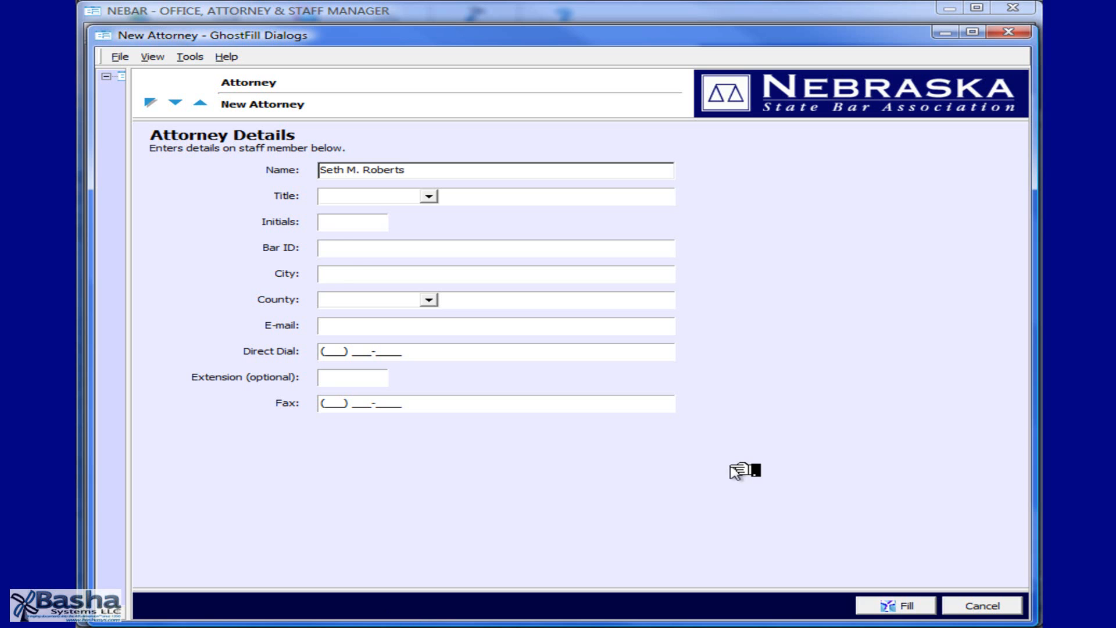
- Enter the Partner attorney's name and bar ID, then save the attorney to the firm
key(Tab)
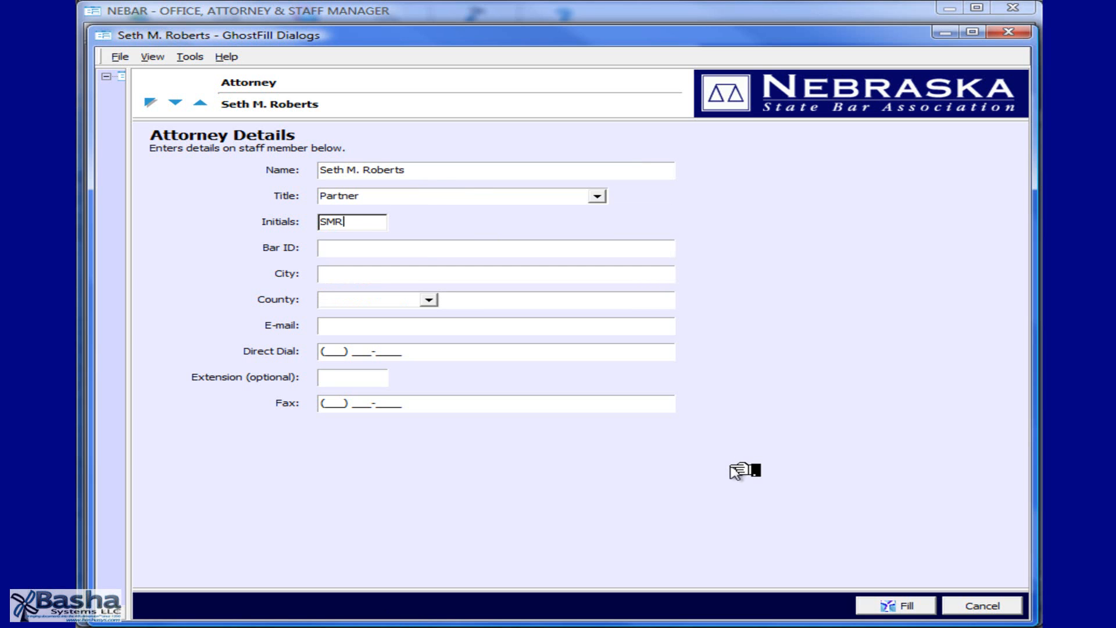
key(Tab)
text(NebID)
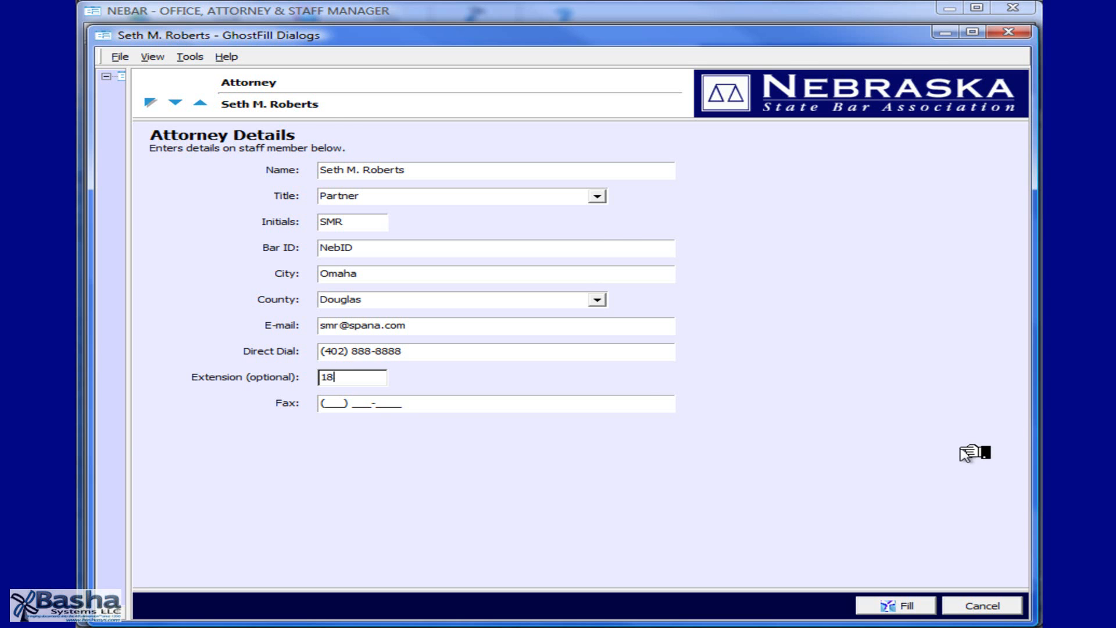
key(Return)
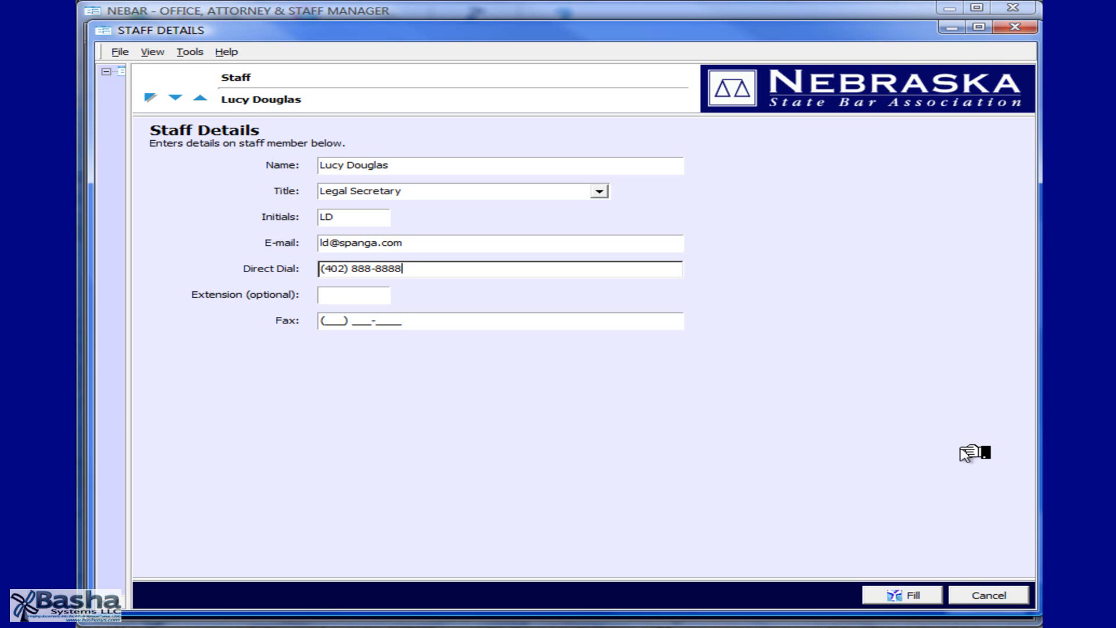
- Save the Legal Secretary's staff details to the firm
key(Return)
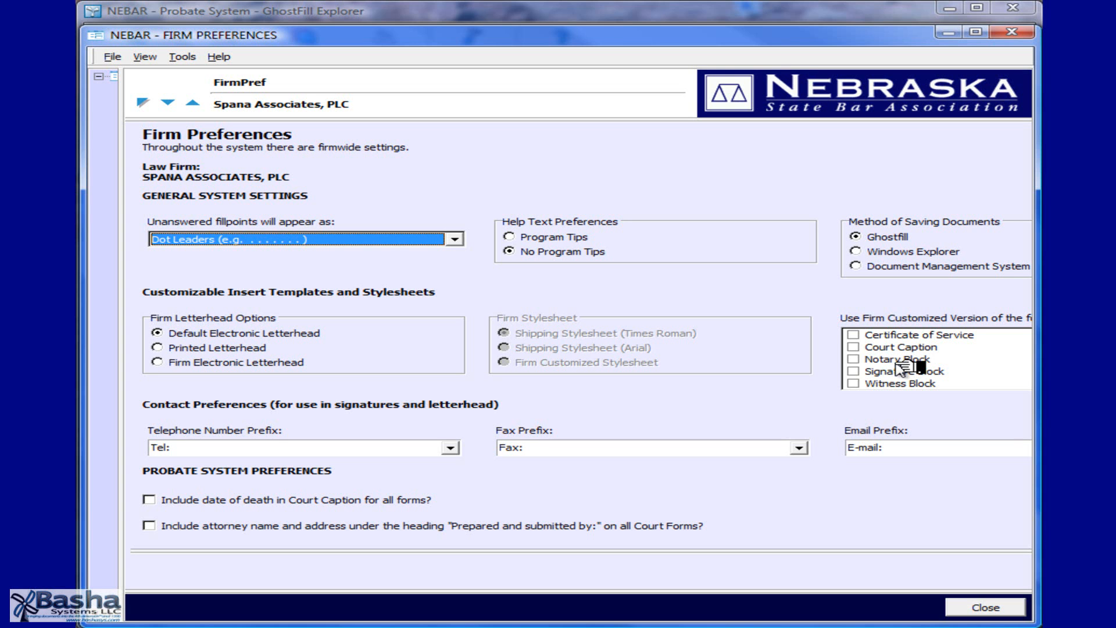
- Set unanswered fillpoints to display as Underscores
key(alt+Down)
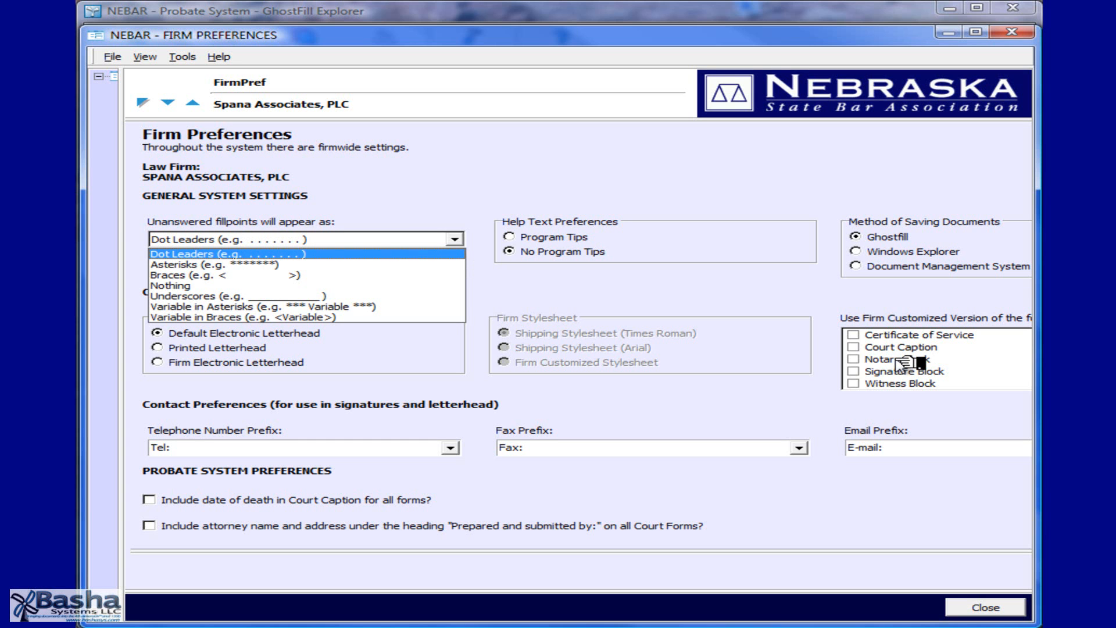
key(Down)
key(Down)
key(Down)
key(Down)
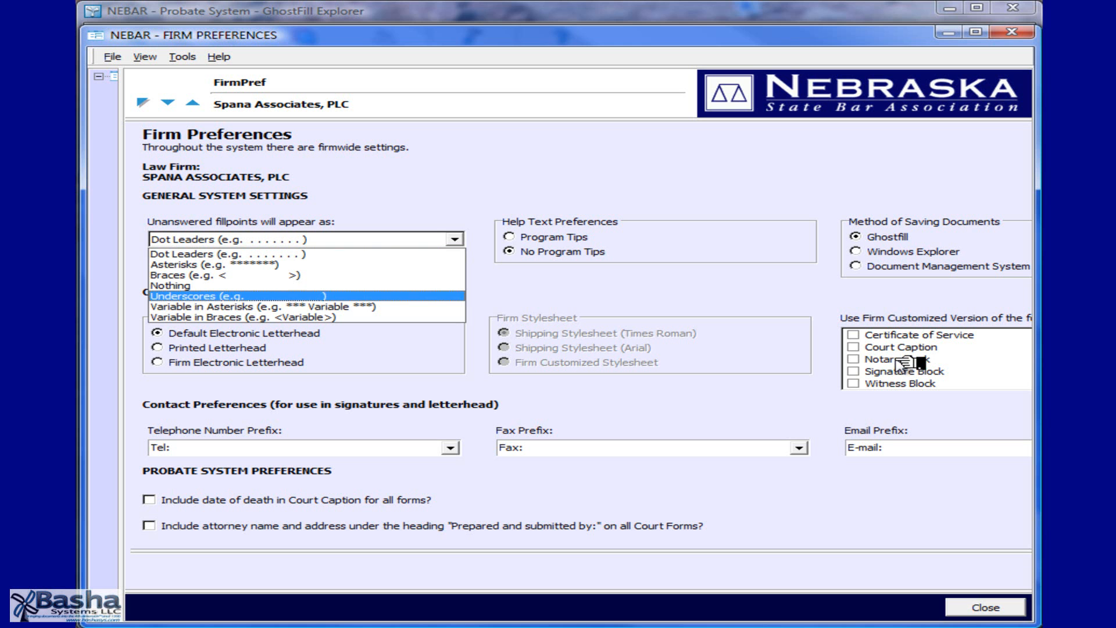
key(Return)
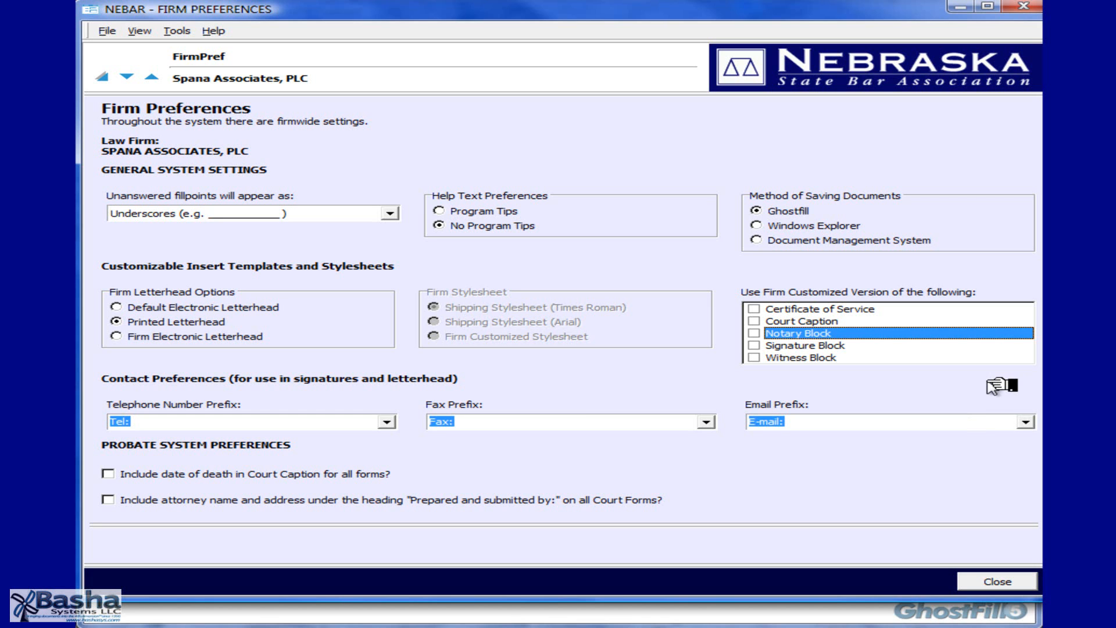
- Choose the Phone telephone prefix while keeping E-mail: as the e-mail prefix
key(Tab)
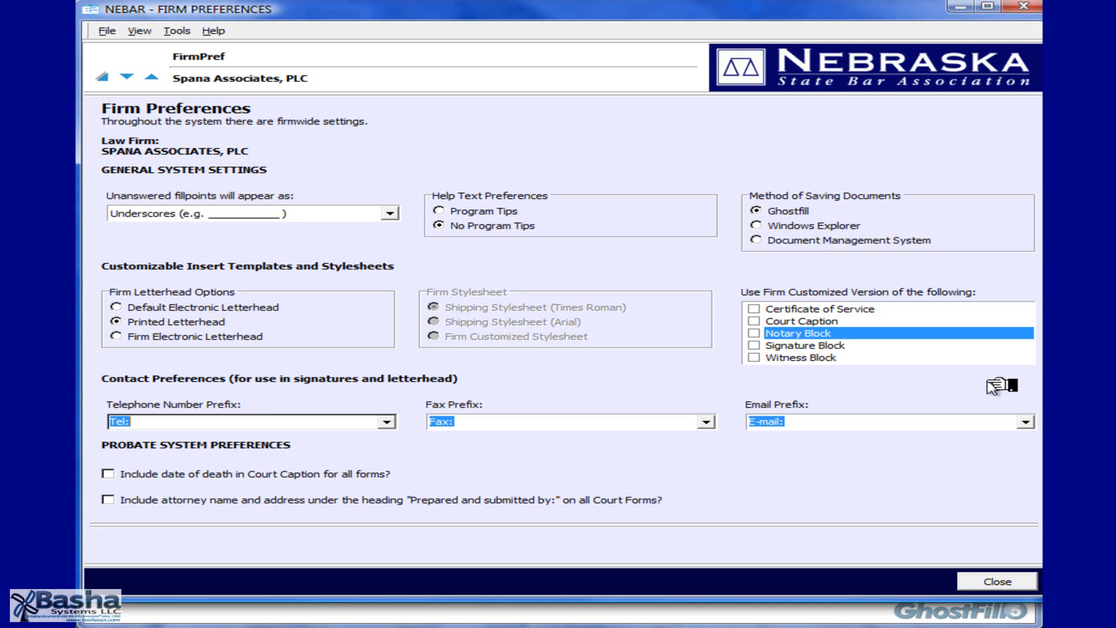
key(alt+Down)
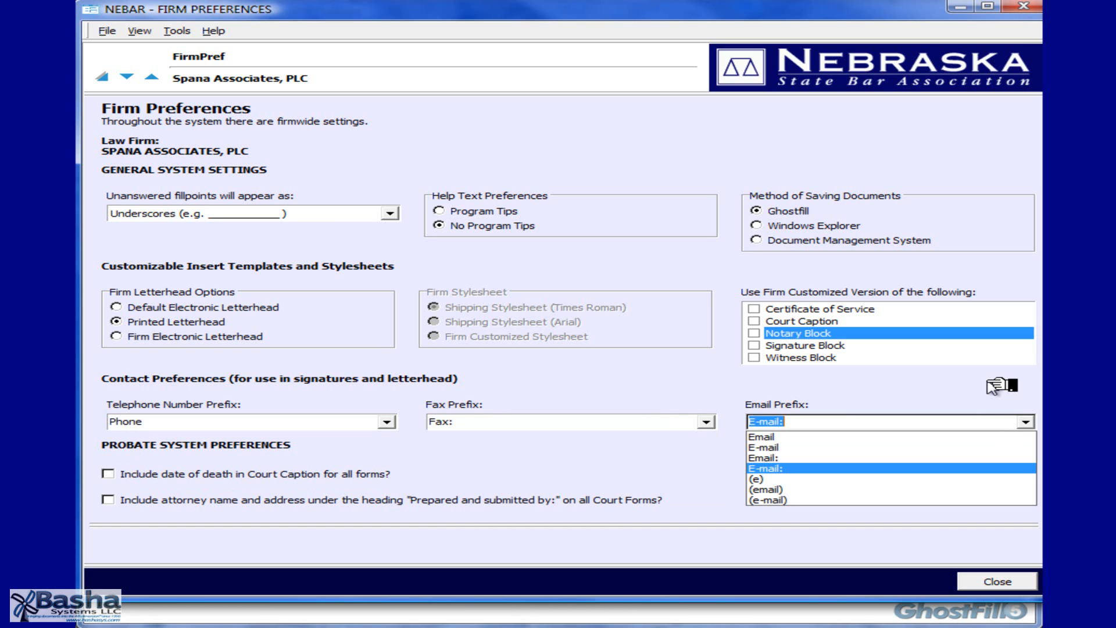
key(Escape)
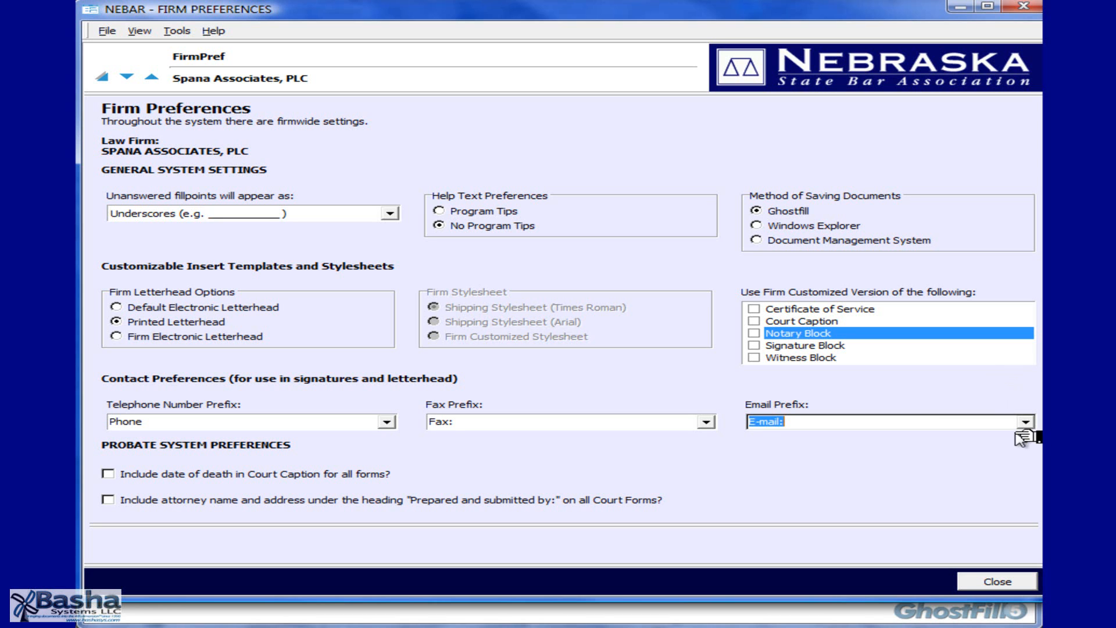
- Include date of death in captions and attorney name on court forms, then close preferences
key(Tab)
key(space)
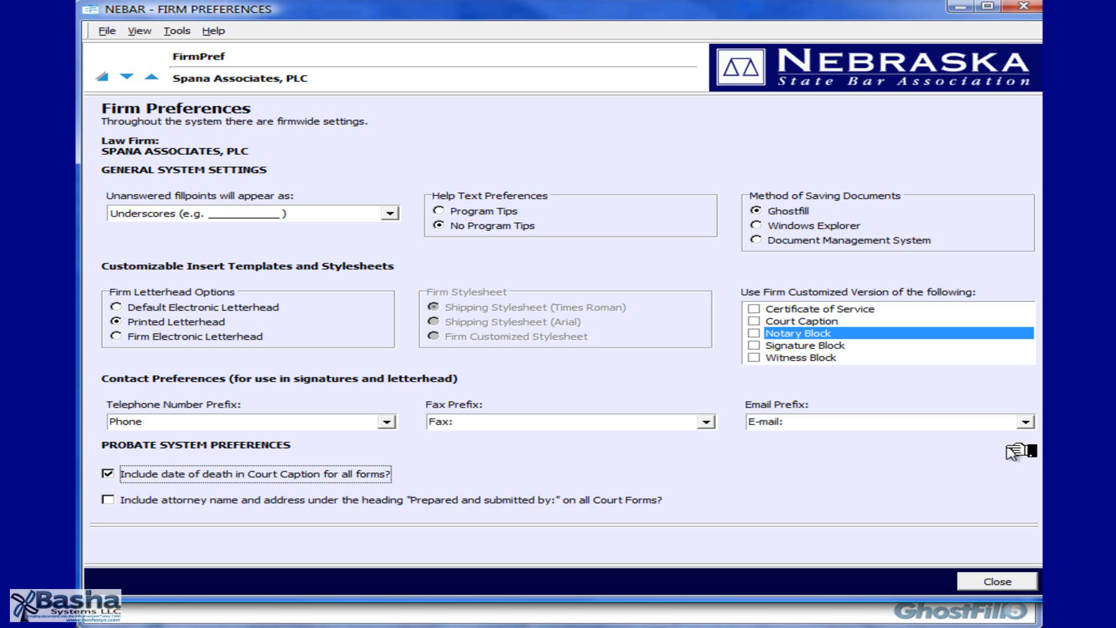
key(Tab)
key(space)
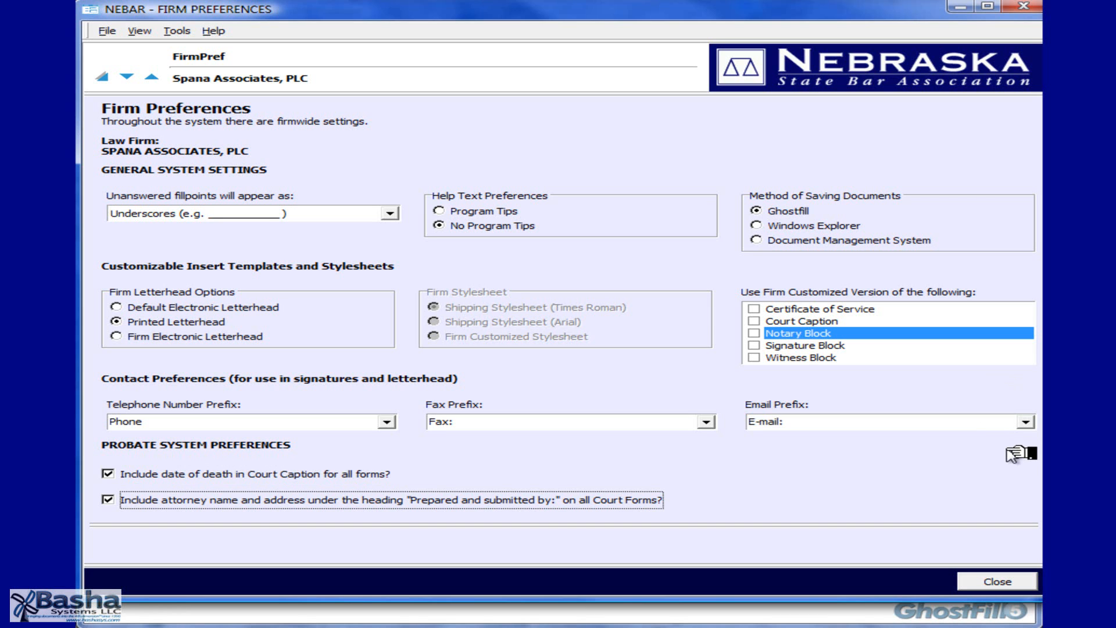
key(Escape)
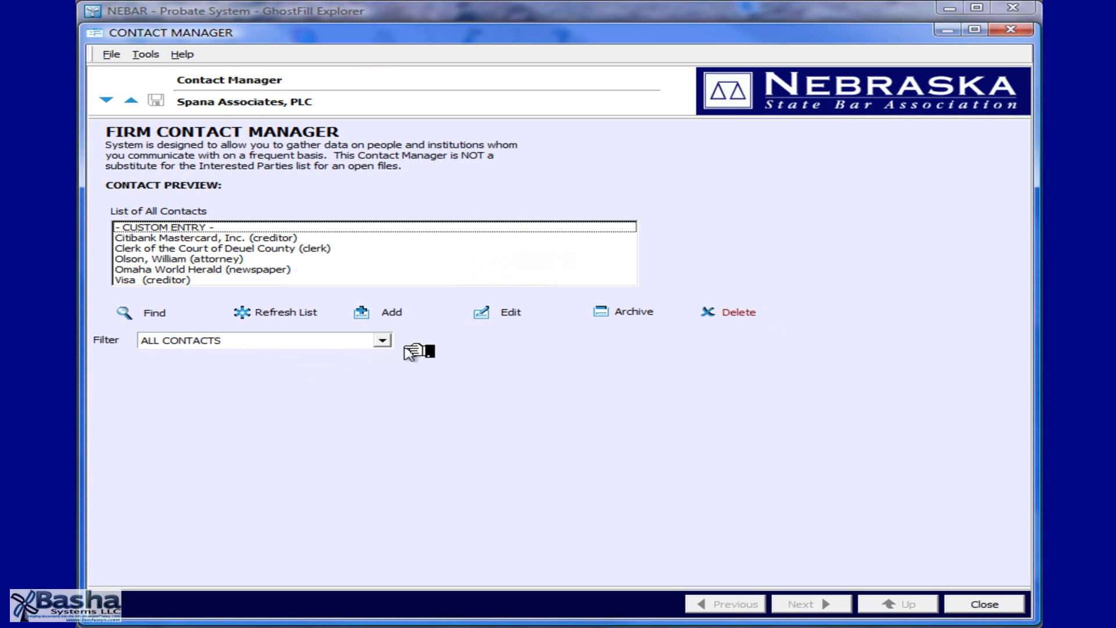
- Filter the Firm Contact Manager to show only creditor contacts
click(382, 340)
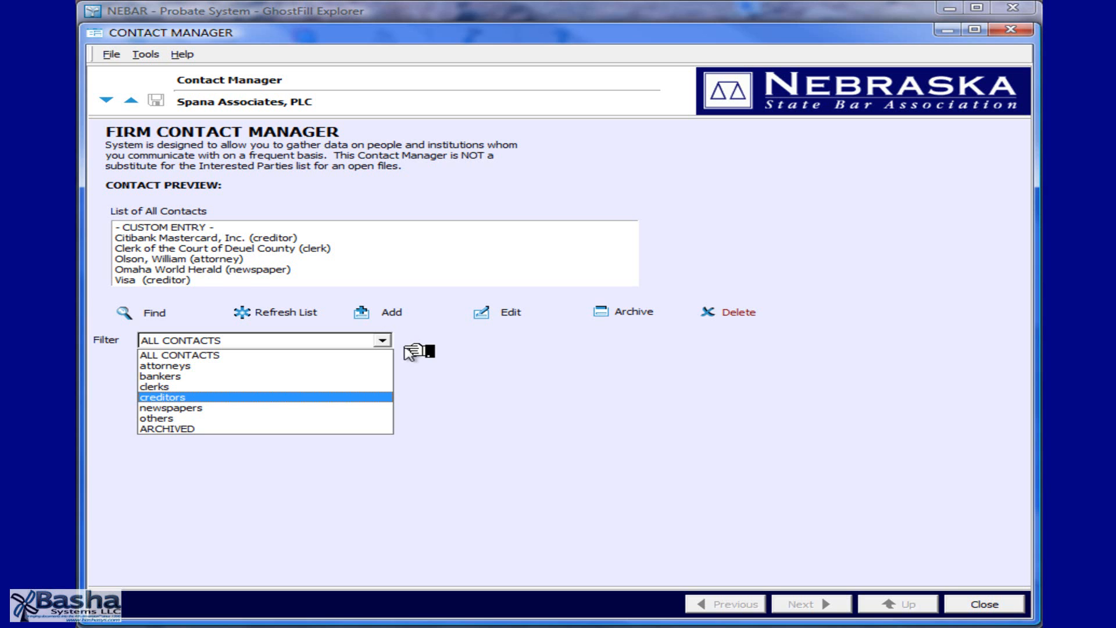
key(Return)
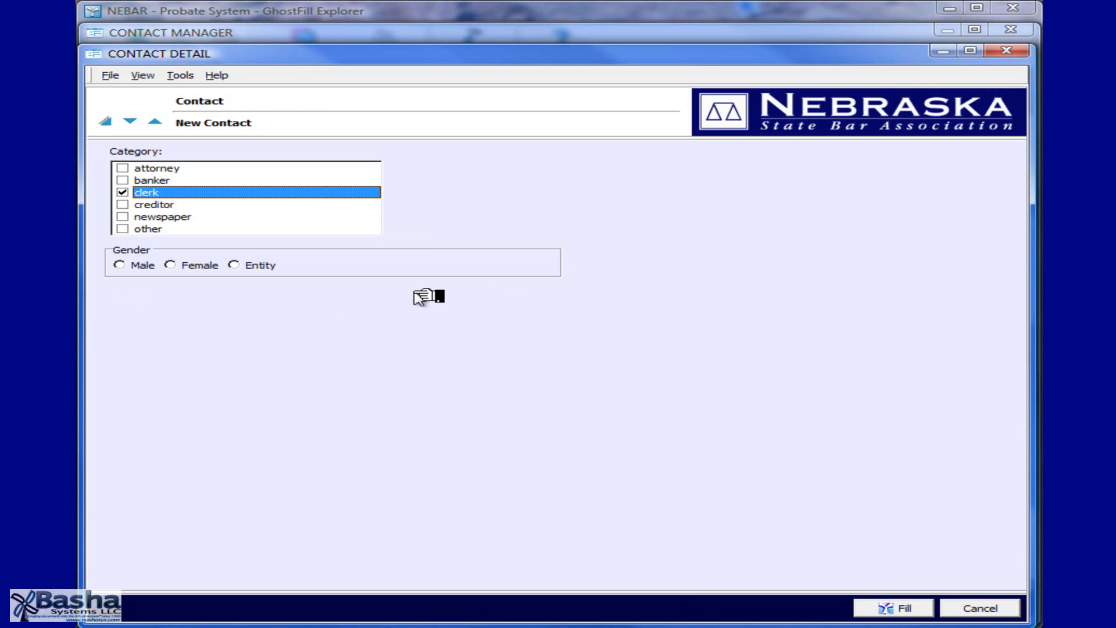
- Set the new contact's gender to Male
click(120, 264)
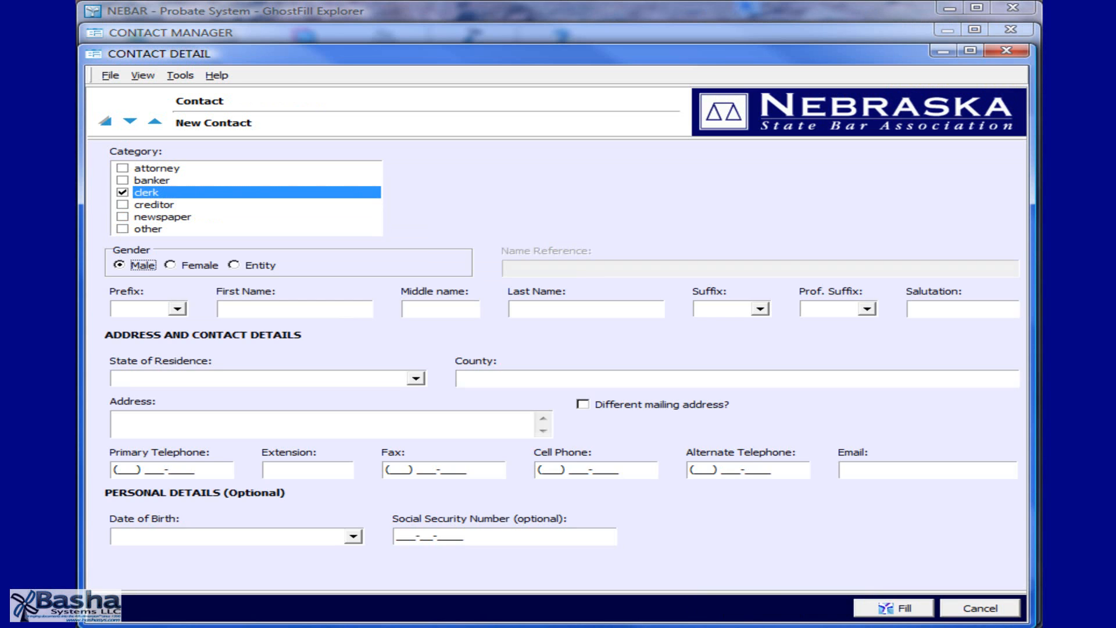